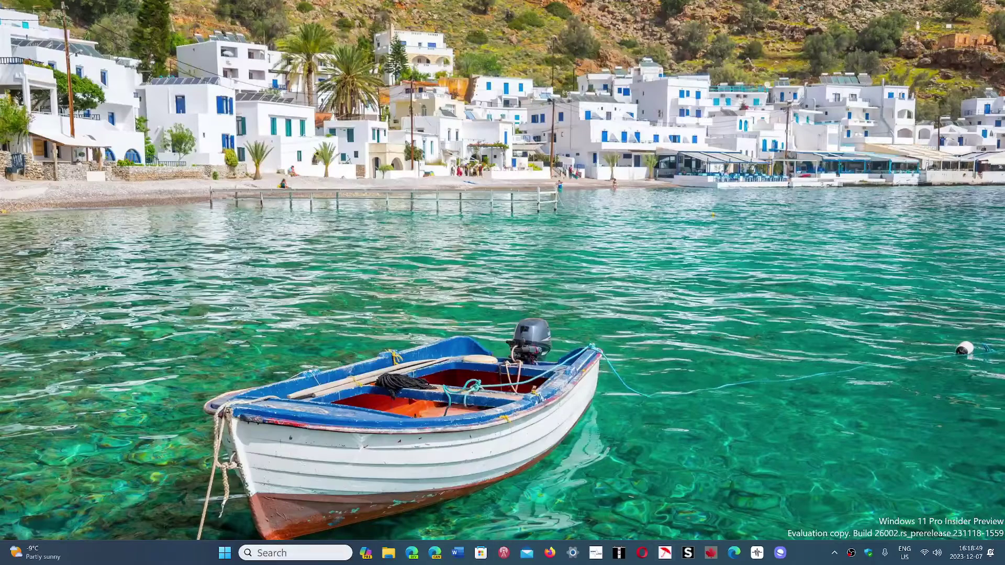
Open the taskbar search panel to look up winver
click(271, 552)
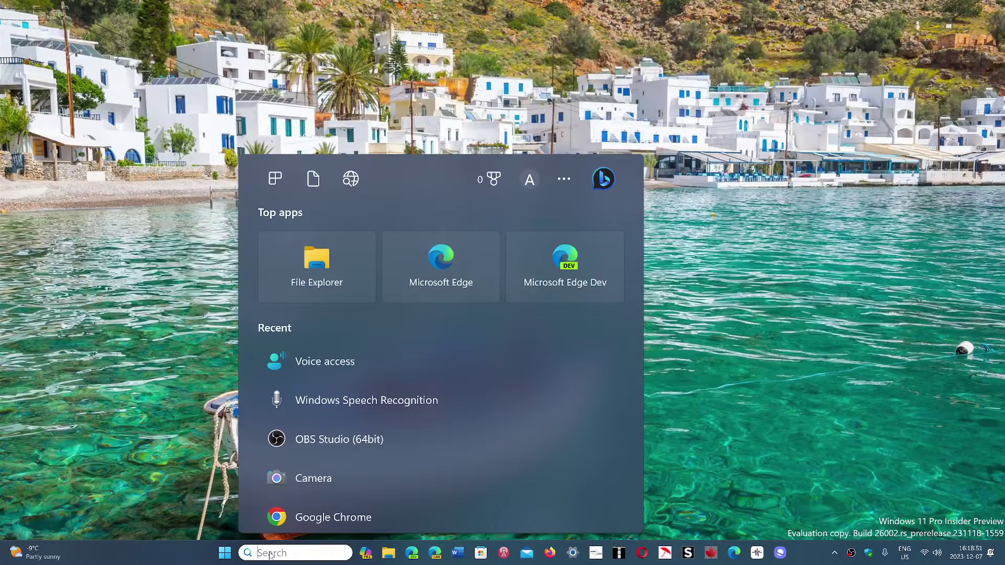
text(w)
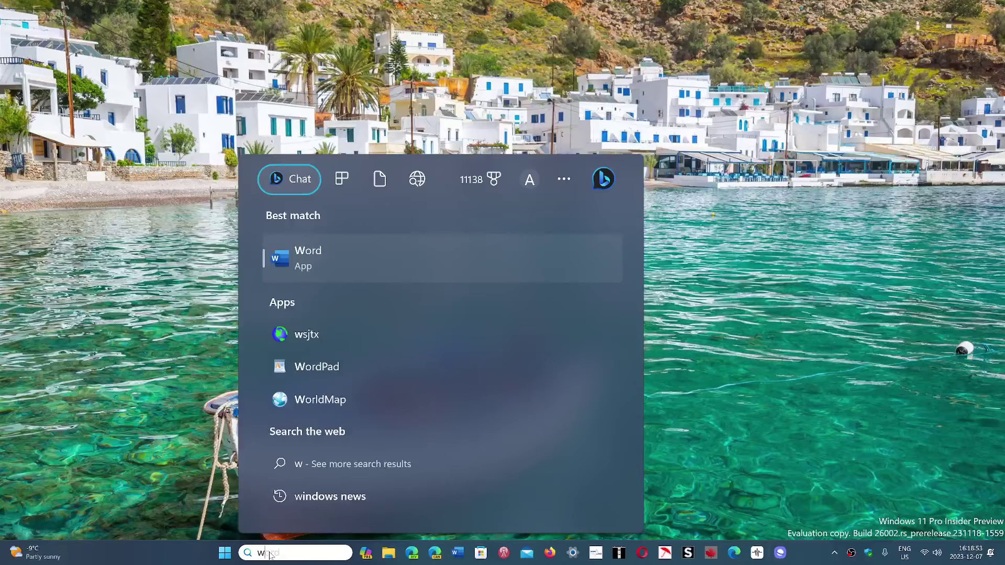
text(in)
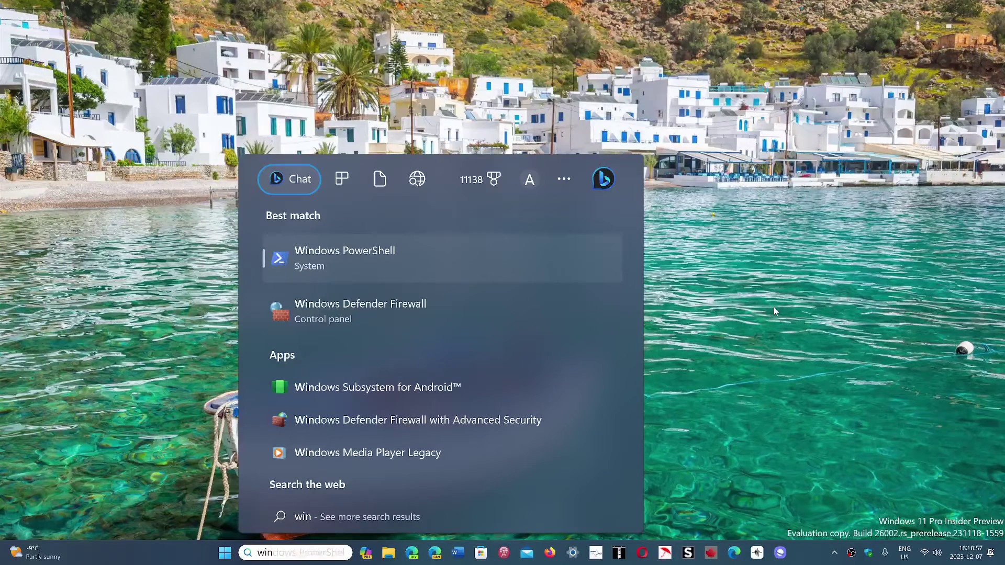
text(ver)
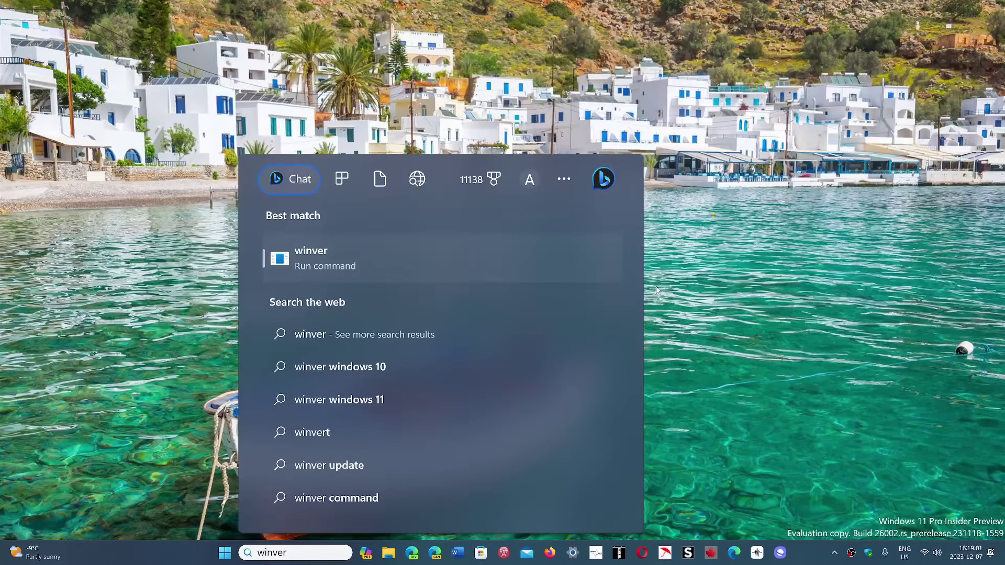
Run winver to show the About Windows dialog and drag it to the screen centre
key(Return)
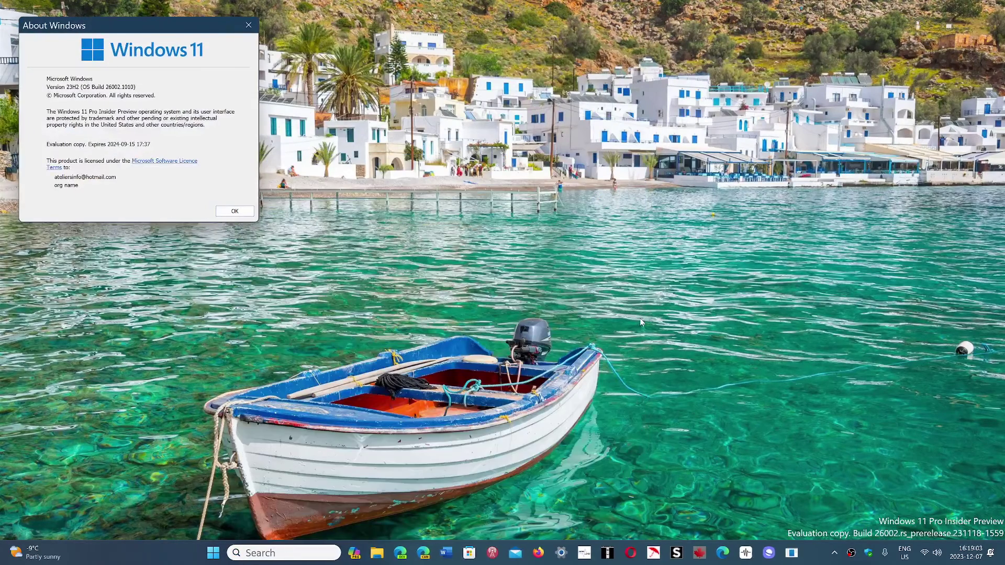
drag(149, 28, 459, 226)
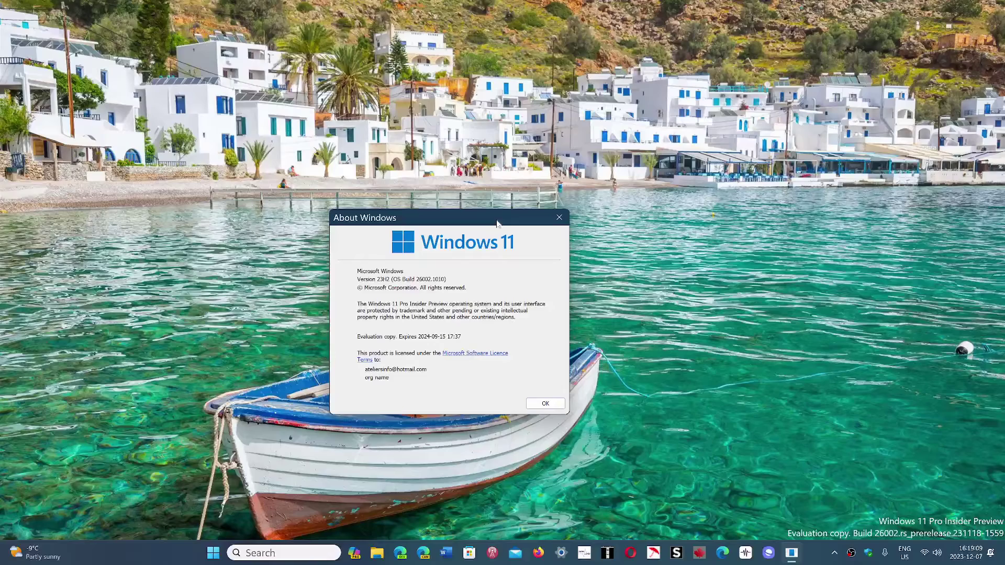
Close the About Windows dialog
click(559, 217)
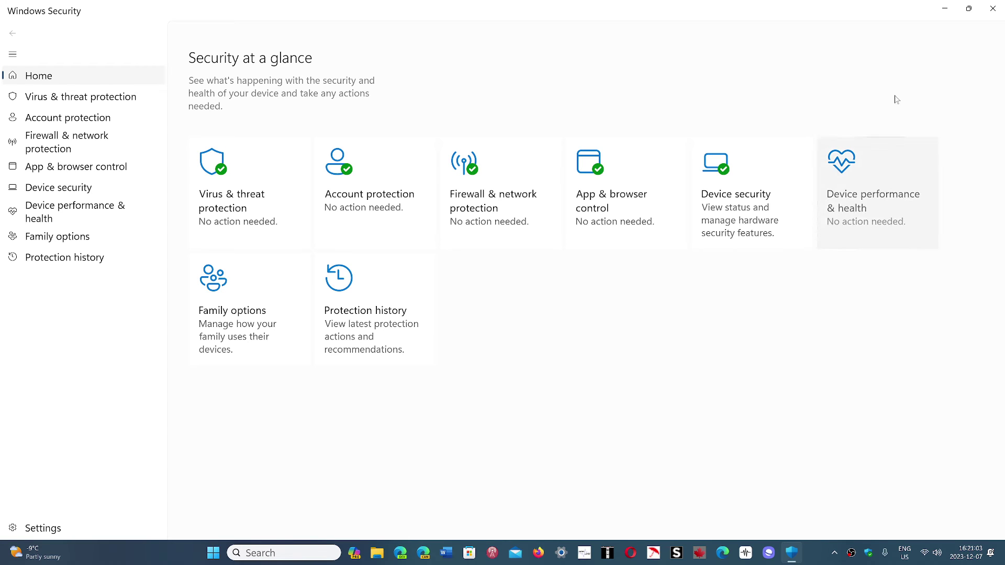
Close the Windows Security window, leaving the boat-wallpaper desktop
click(992, 9)
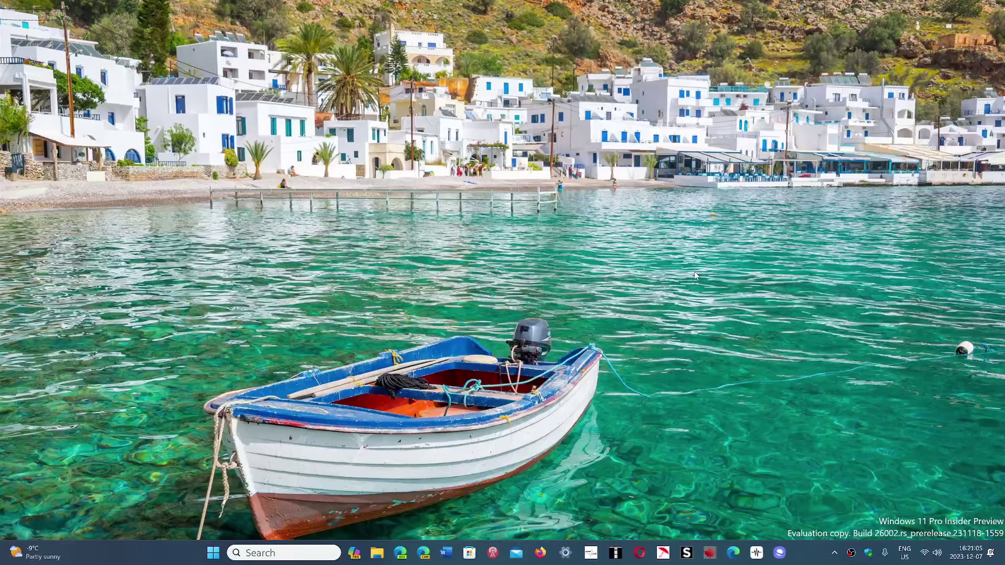